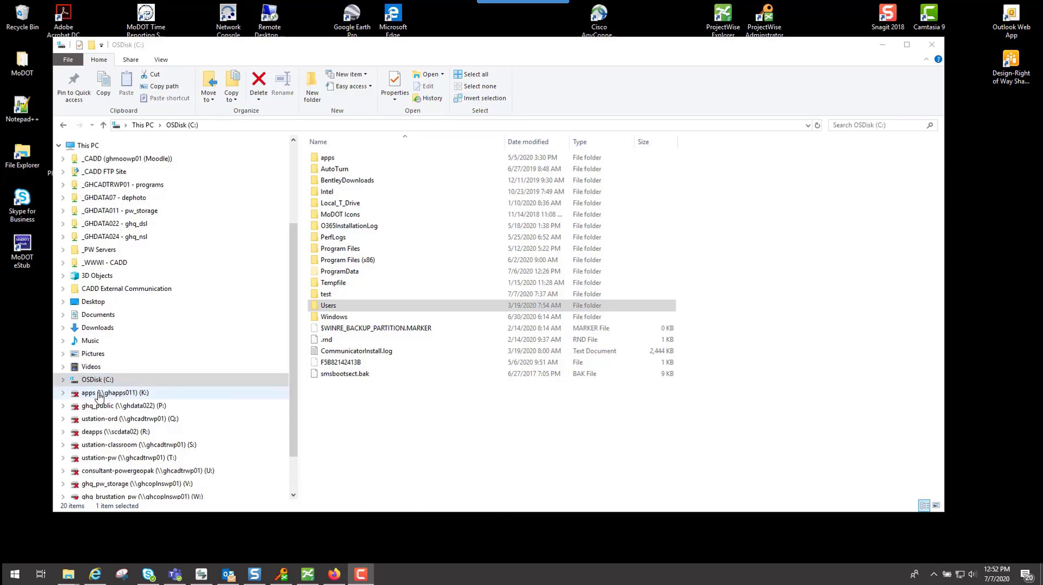
- Open the GeoCoordinateData folder under C:\Program Files\Bentley\OpenRoads Designer CONNECT Edition\OpenRoadsDesigner
click(63, 380)
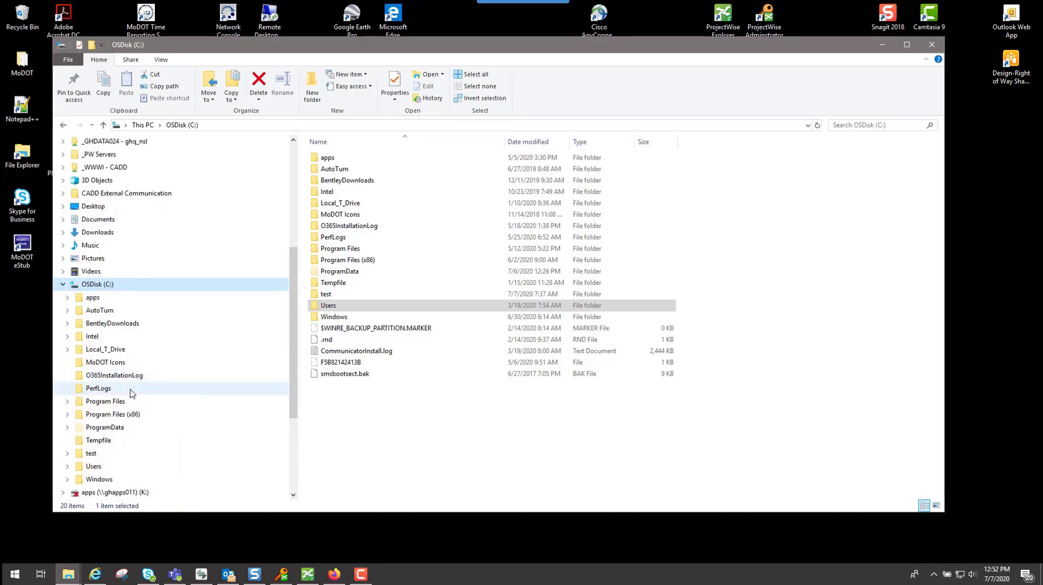
scroll(130, 393, down, 1)
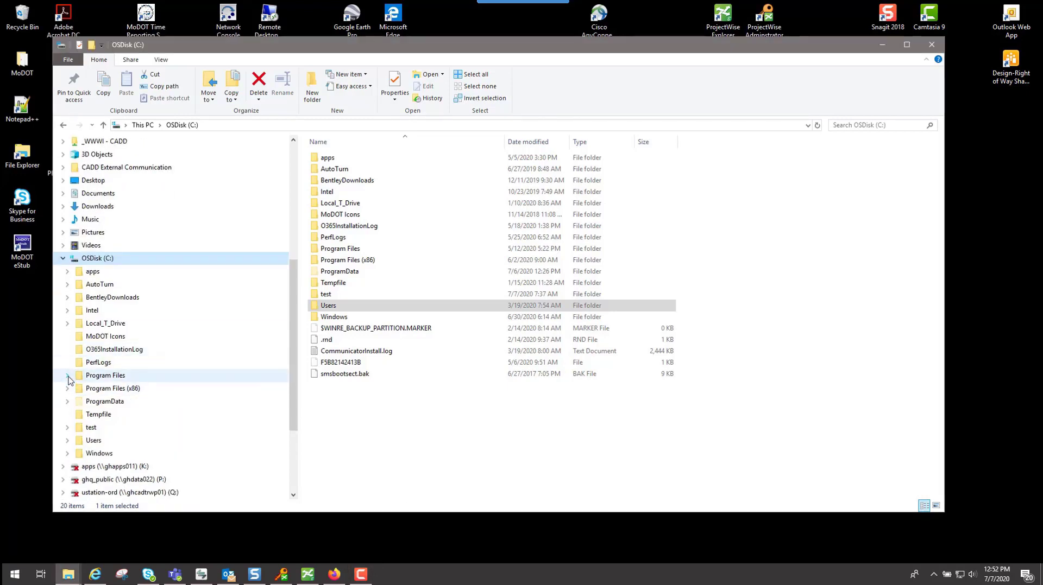
click(99, 378)
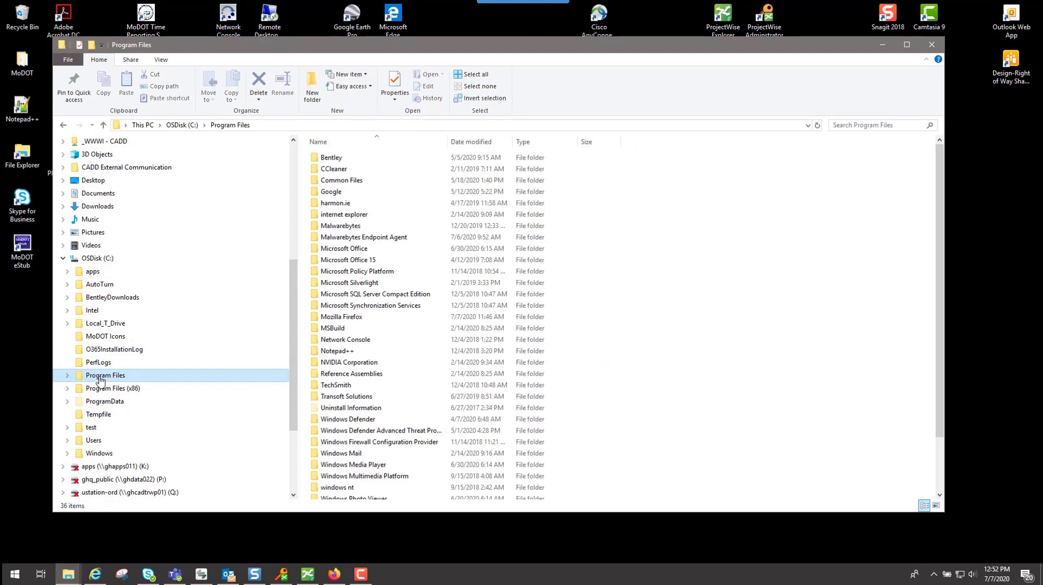
double_click(333, 159)
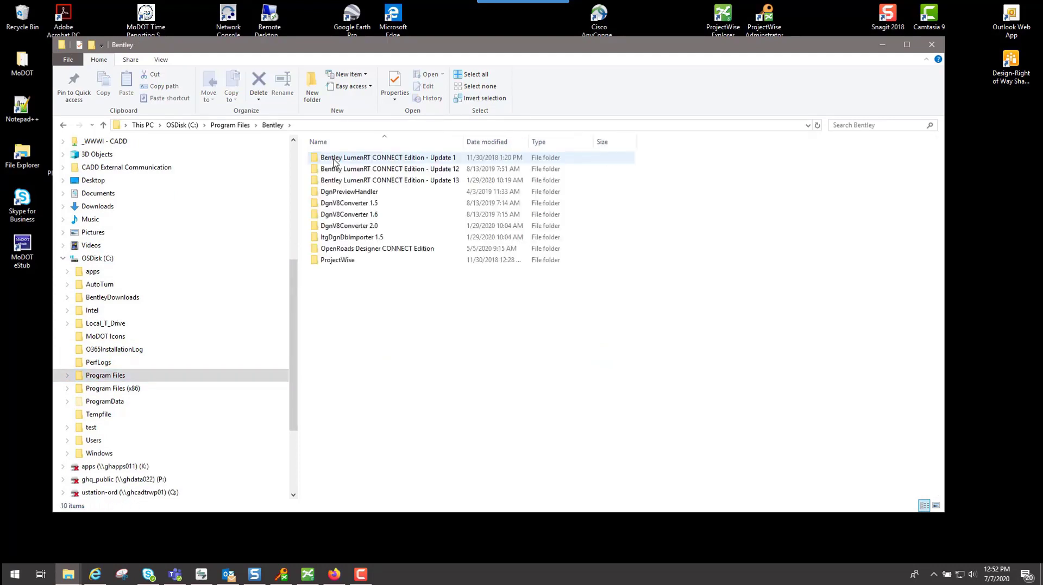
double_click(385, 250)
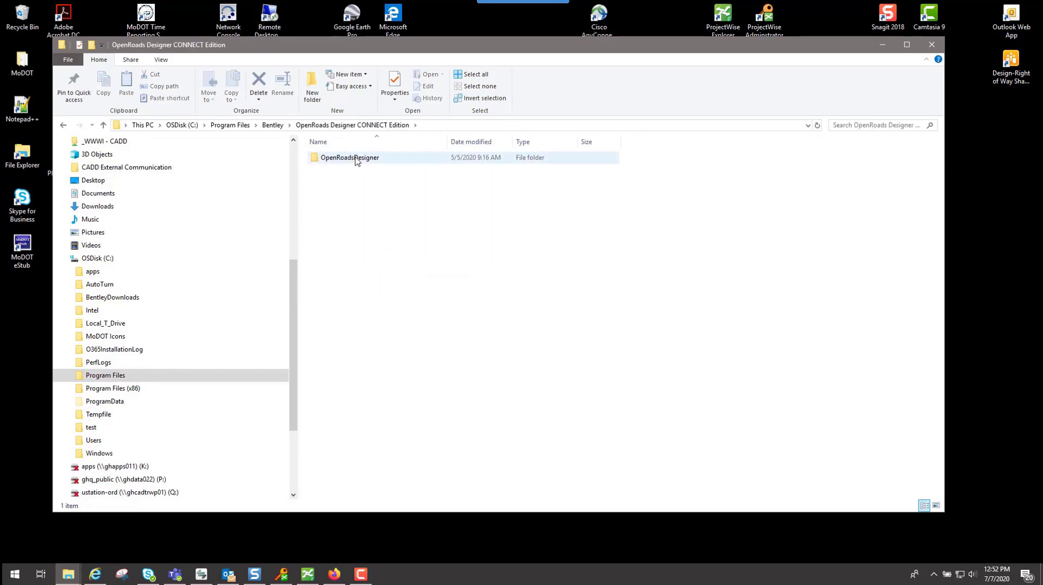
double_click(353, 159)
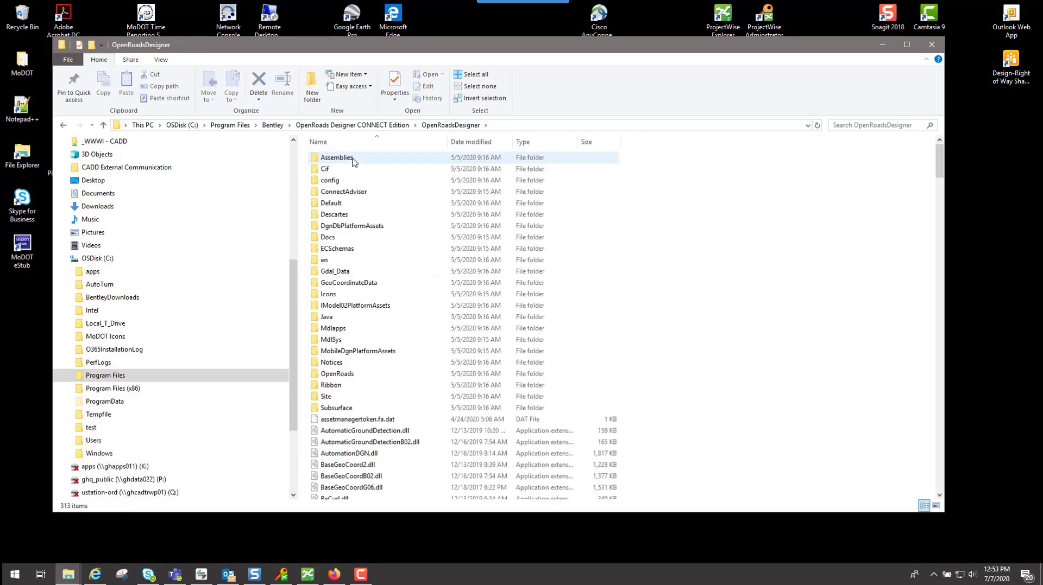
click(348, 286)
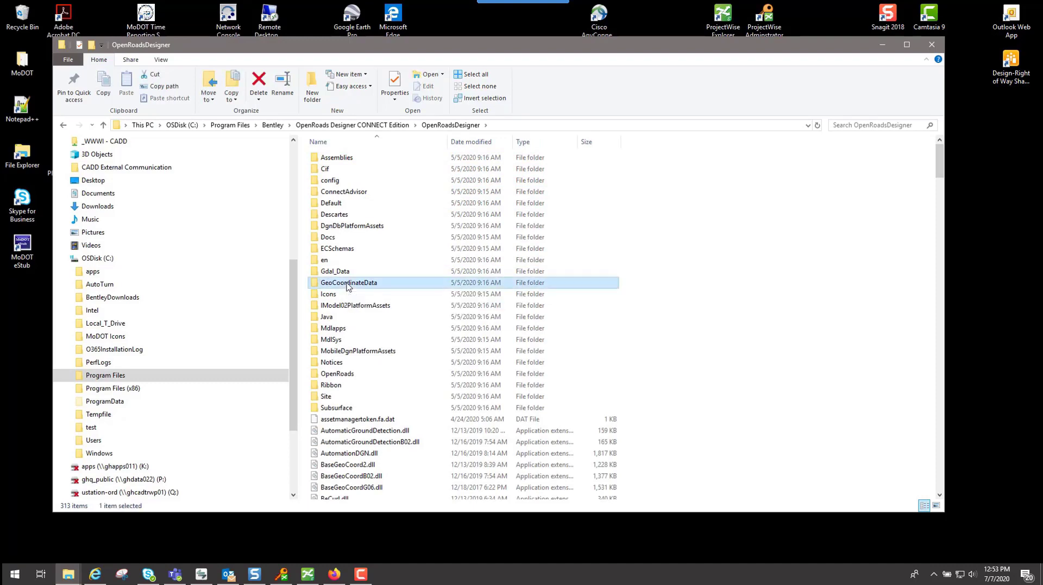
double_click(348, 287)
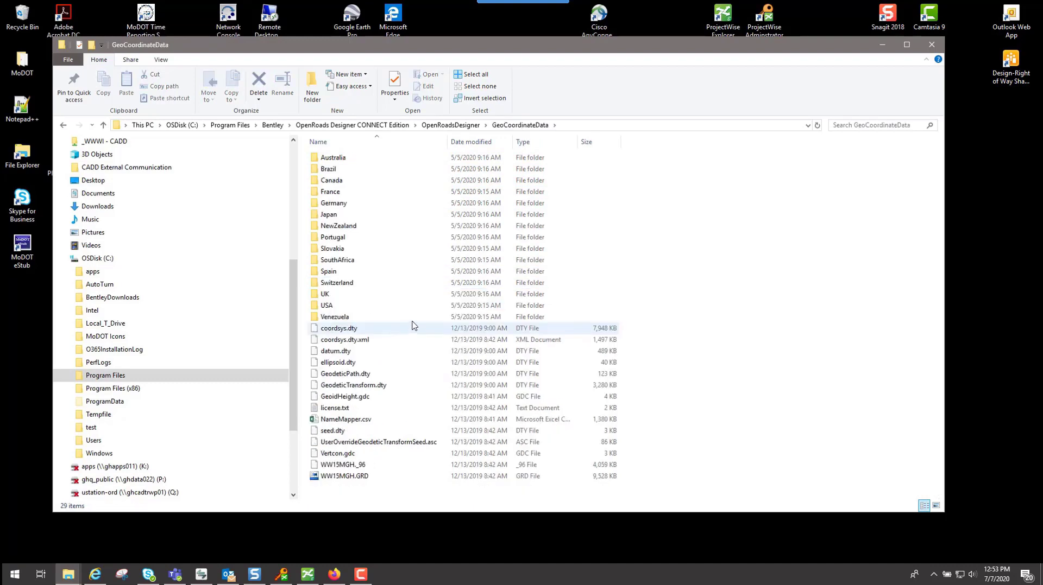
- Copy seed.dty from GeoCoordinateData into the current user's profile folder under C:\Users
right_click(328, 432)
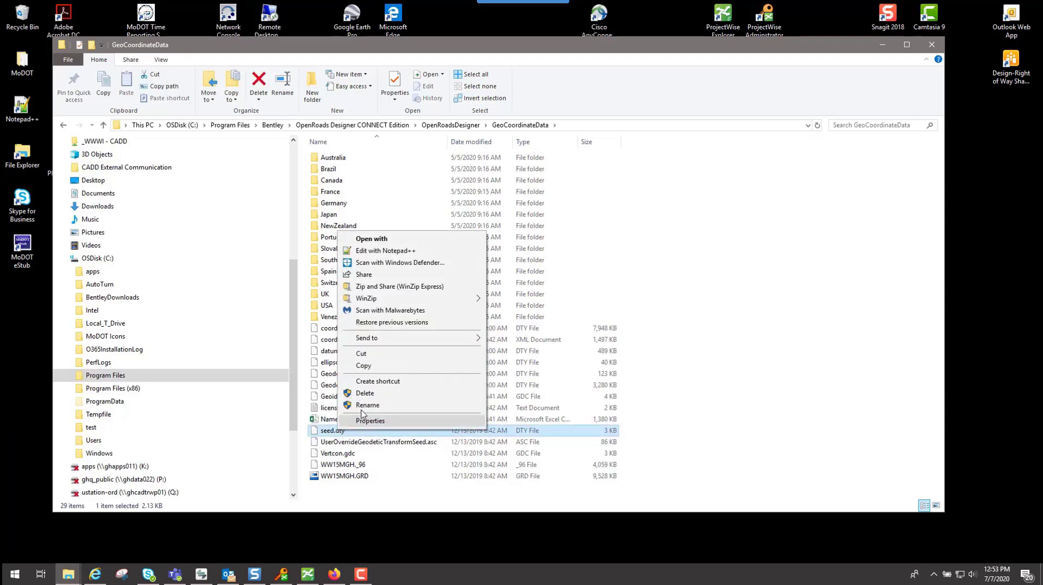
click(363, 366)
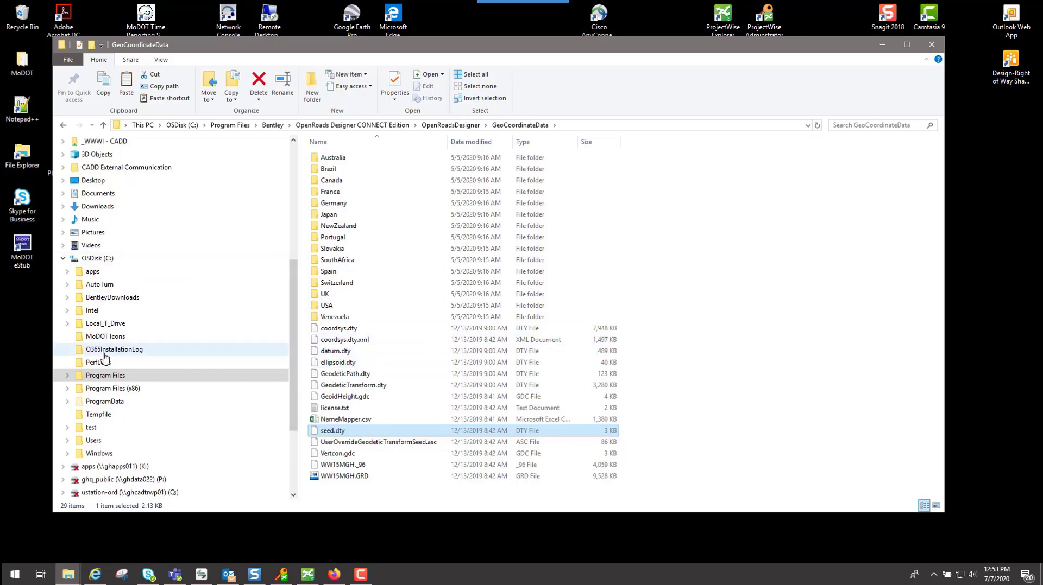
click(98, 259)
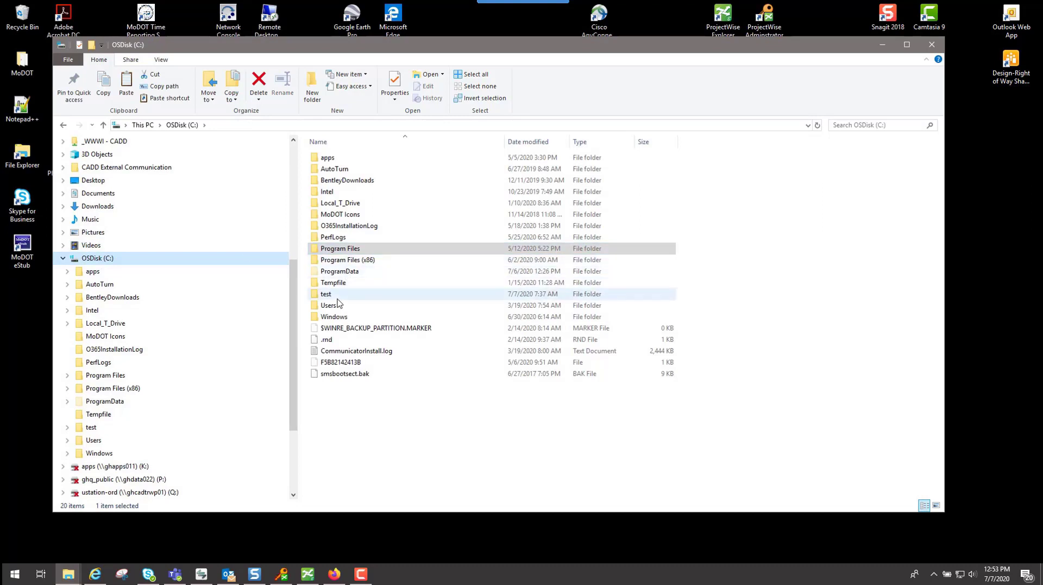
double_click(329, 306)
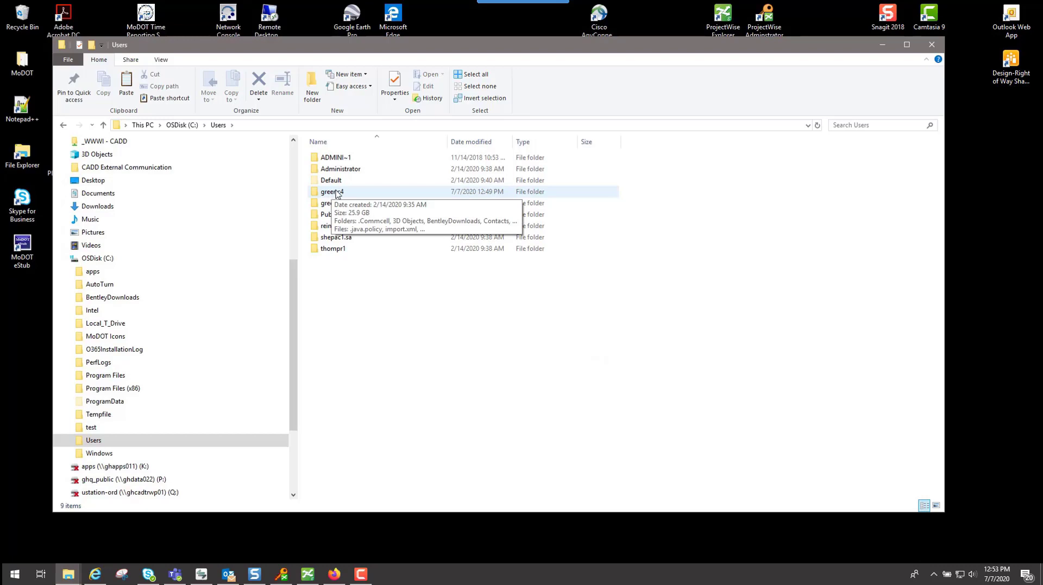
double_click(336, 193)
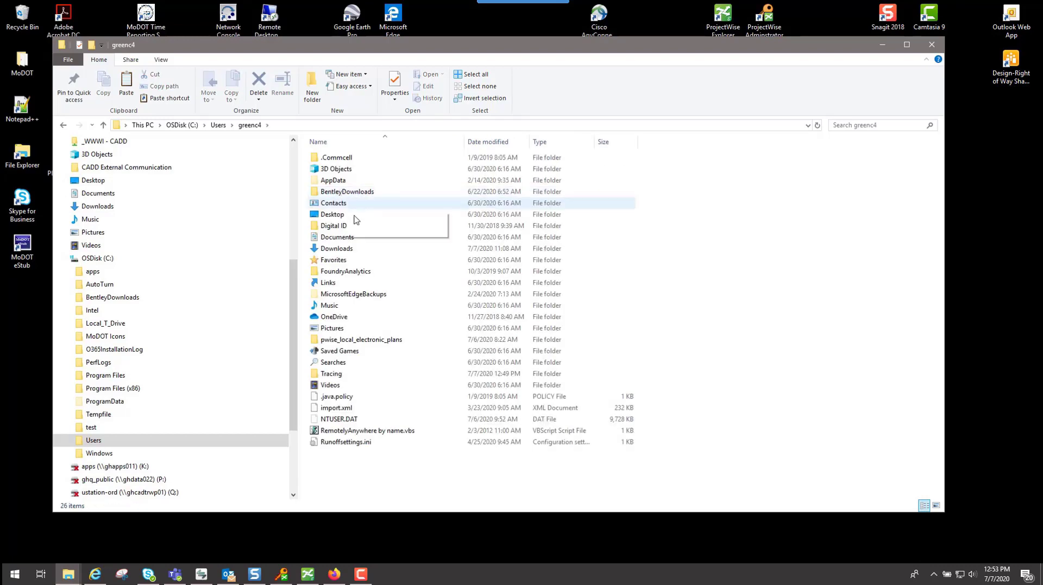
right_click(393, 461)
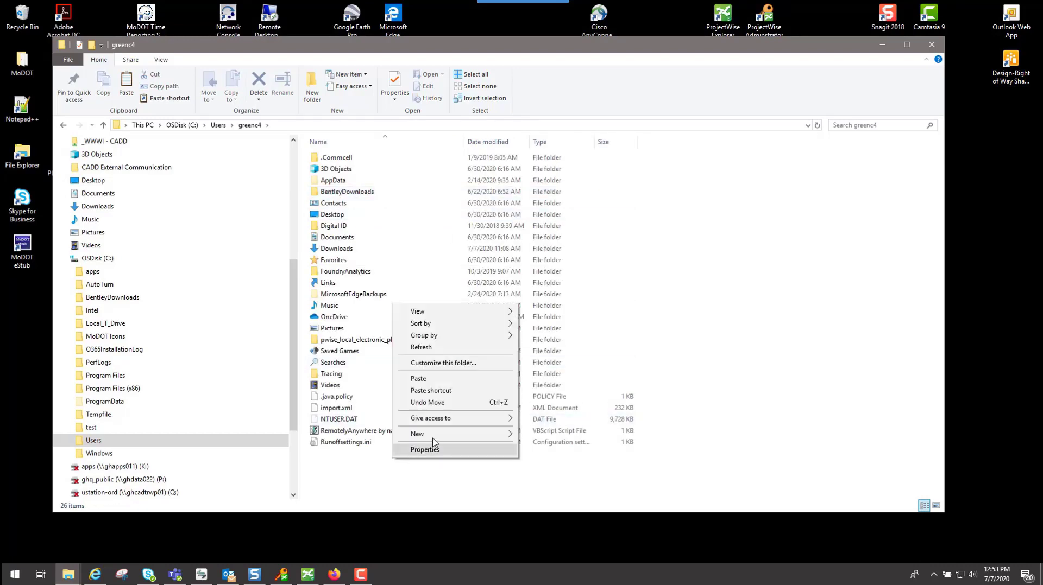
click(425, 379)
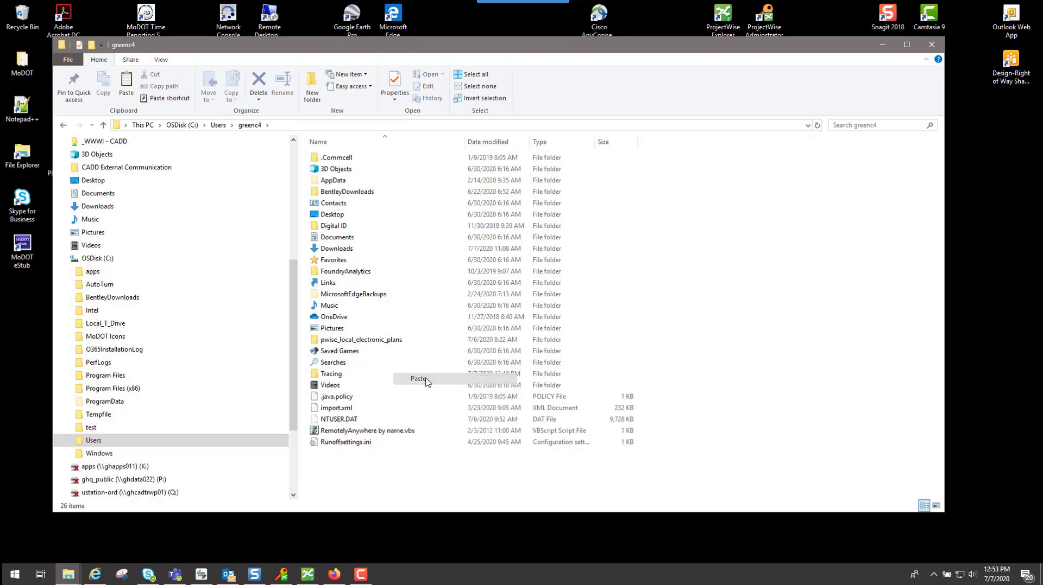
click(370, 466)
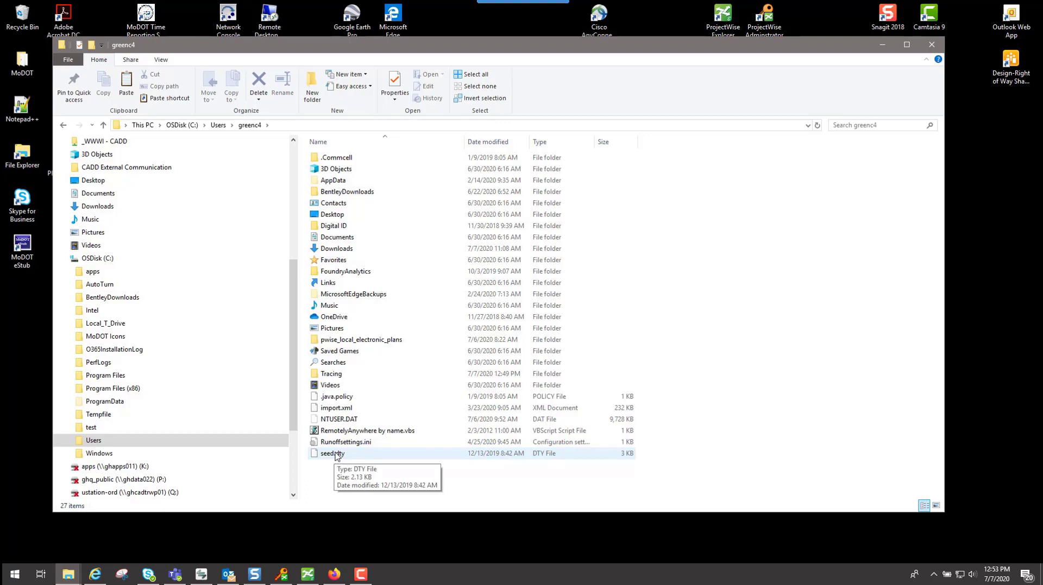
- Rename the copied seed.dty to the user's login ID, keeping the .dty extension, and close the folder window
right_click(335, 455)
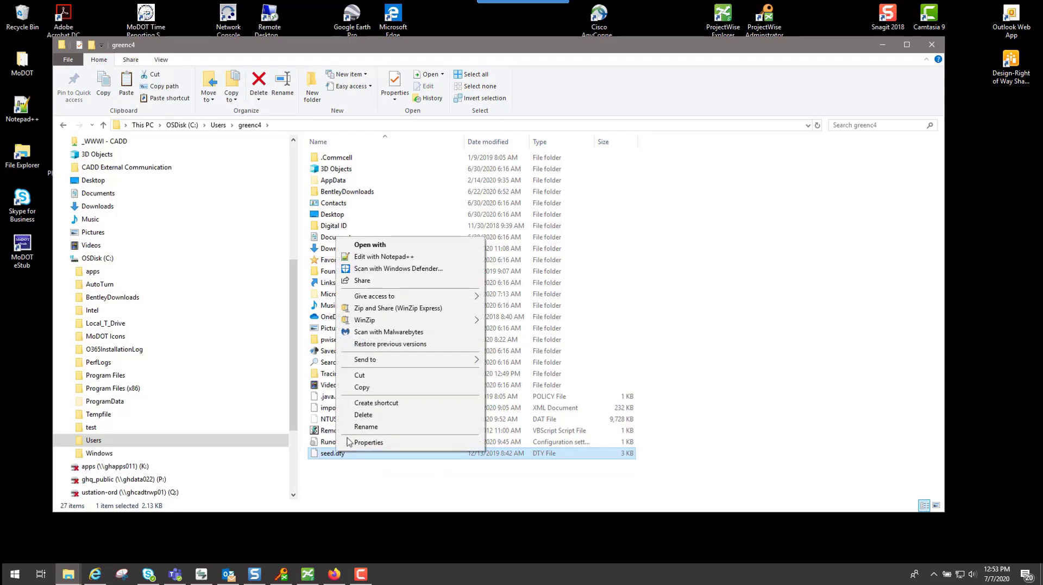
click(365, 427)
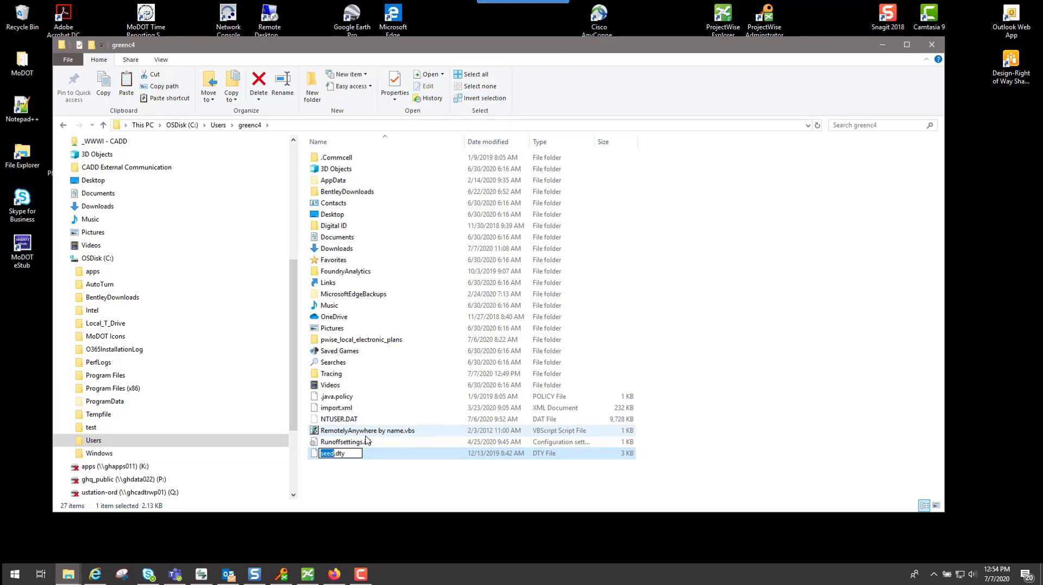
text(greenc4)
key(Return)
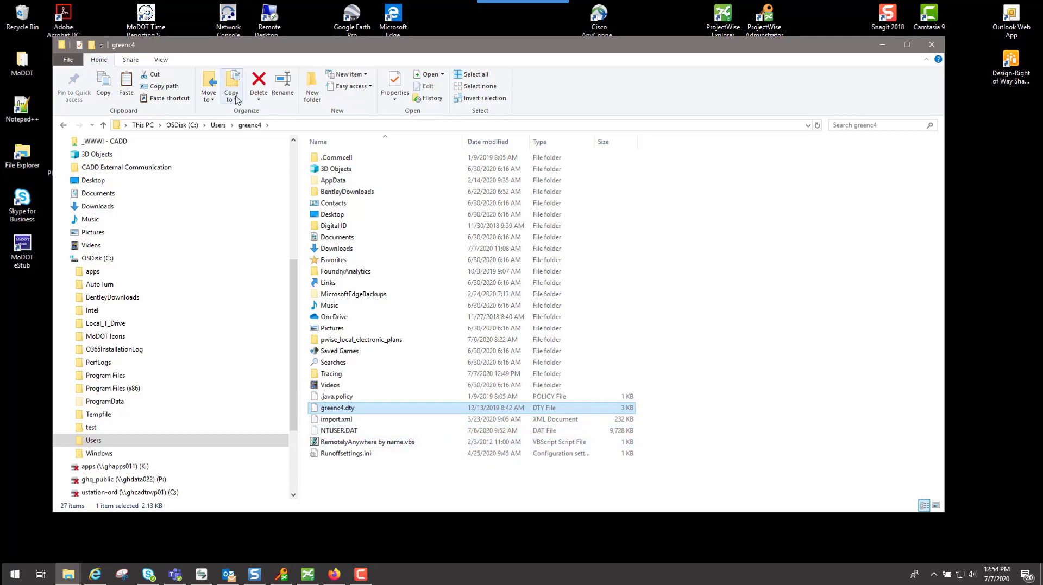
click(931, 45)
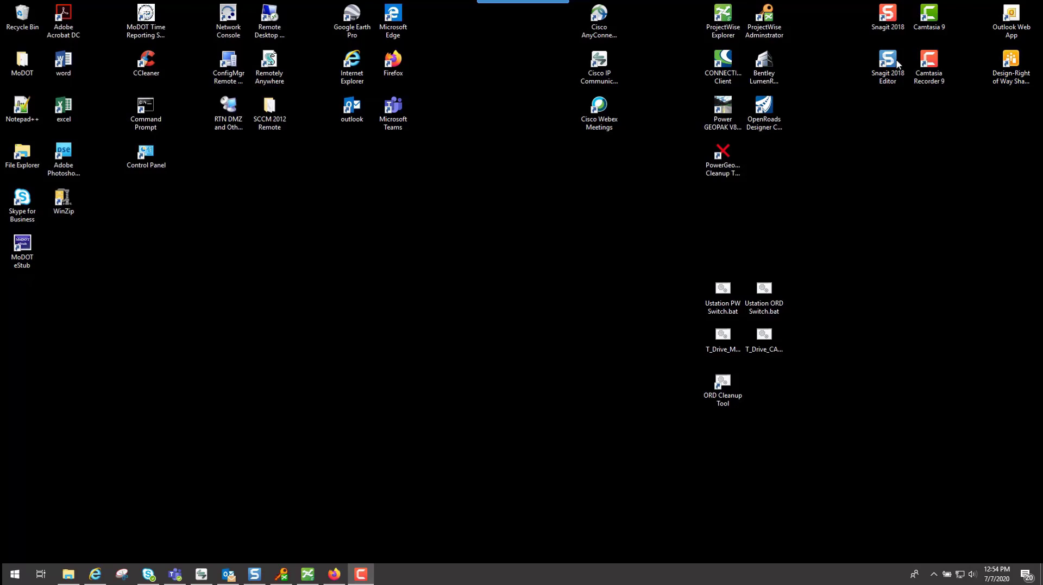
- Switch to ProjectWise Explorer, enlarge its window, and open Plan_J5P3181.dgn from the 16-Geographic Coordinate Systems folder
click(307, 574)
drag(299, 53, 277, 36)
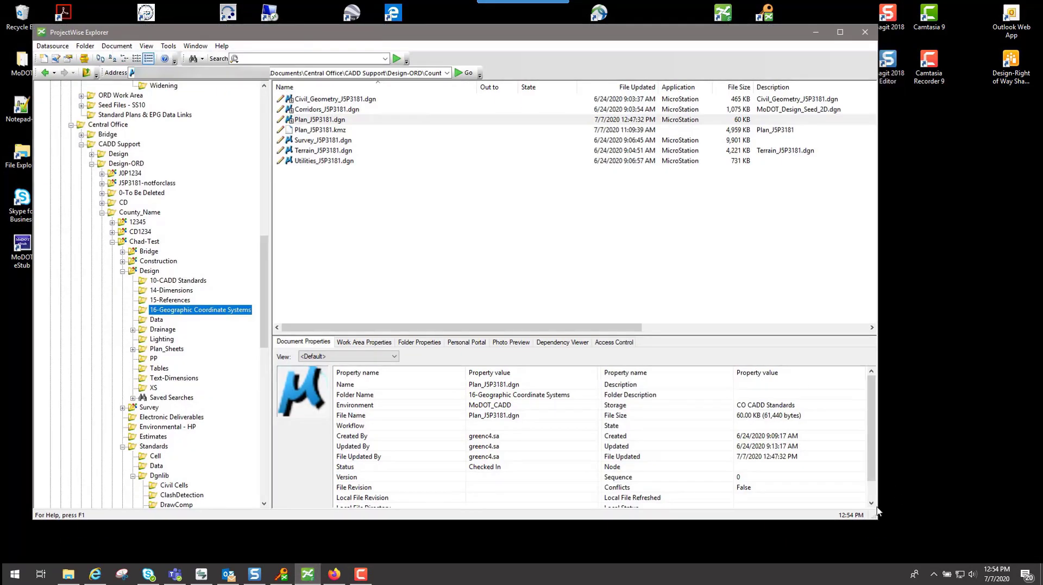
drag(878, 513, 993, 531)
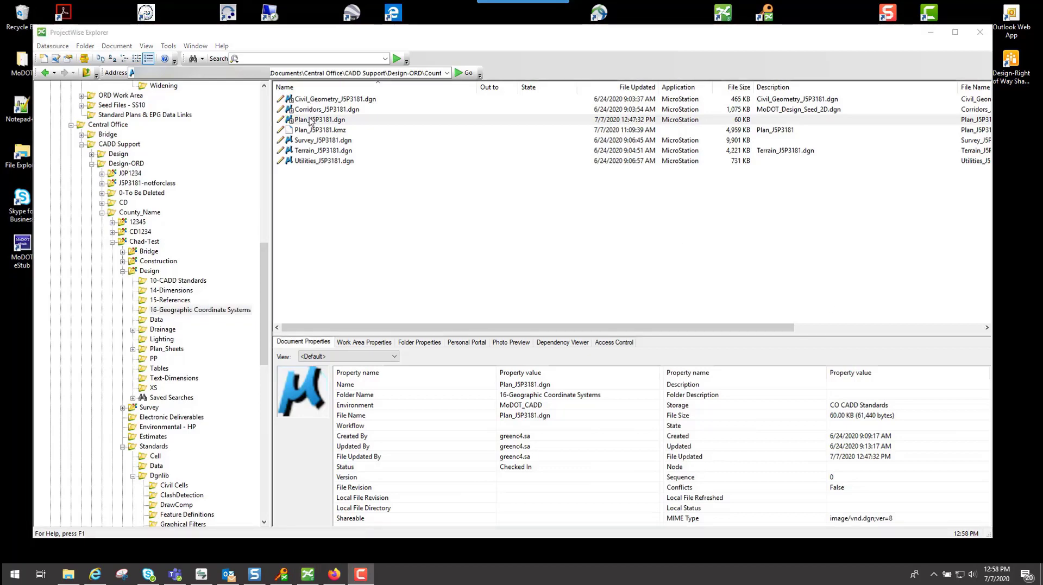
double_click(307, 119)
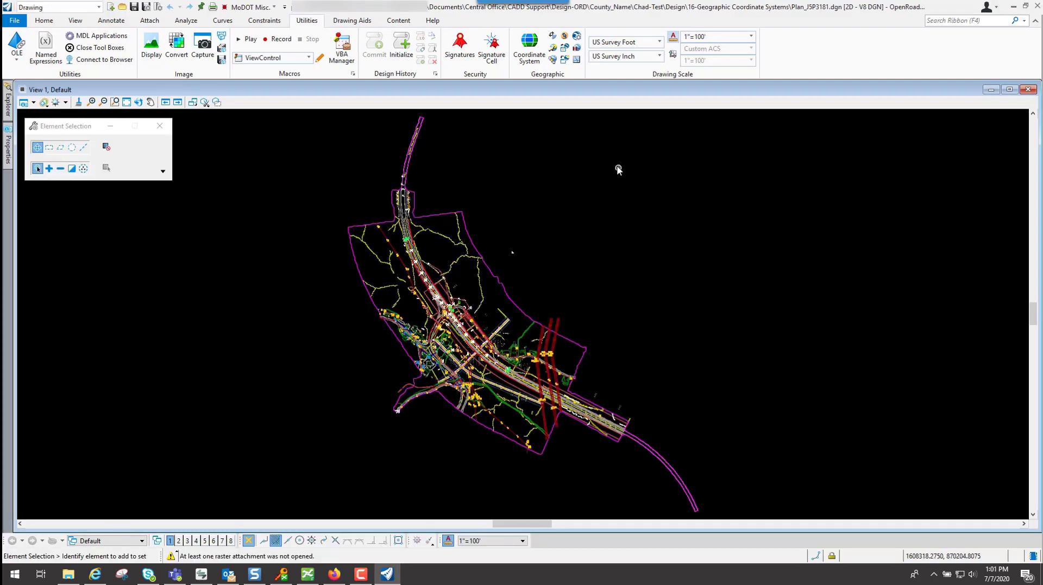
- Open the geographic coordinate system library for the drawing and expand the User Defined Coordinate Systems group
click(533, 60)
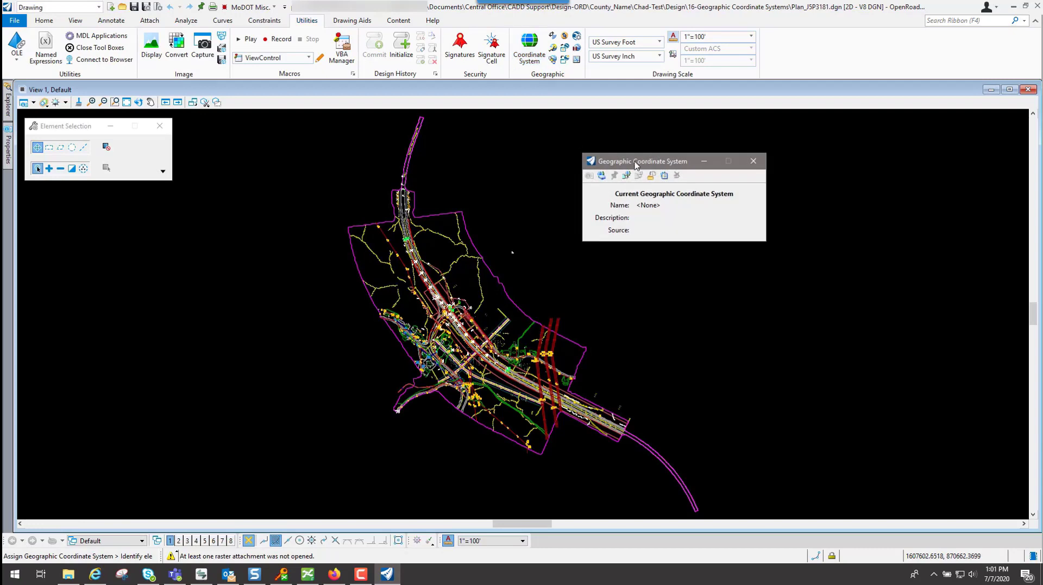
drag(635, 162, 639, 153)
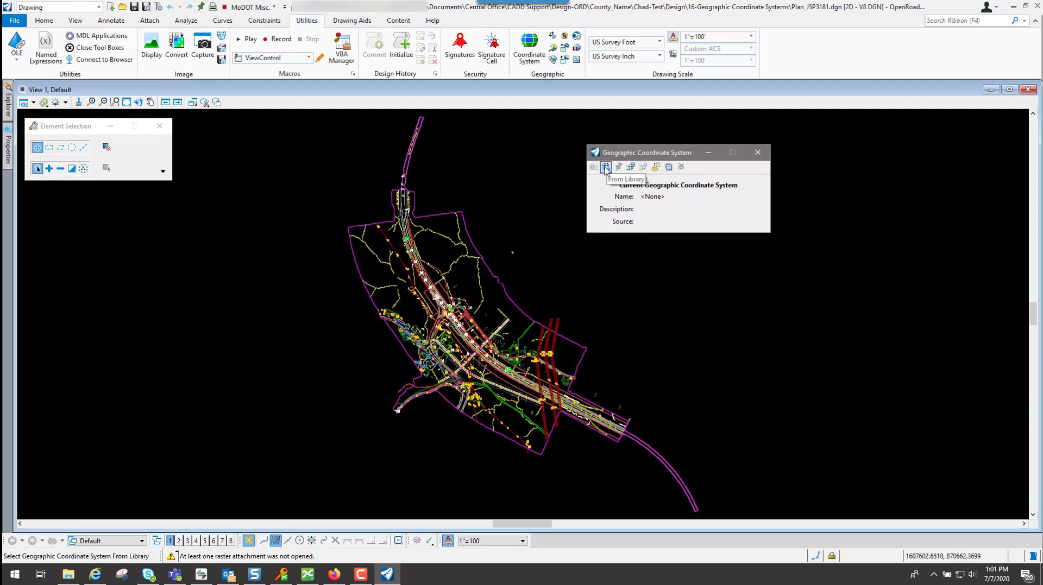
click(605, 168)
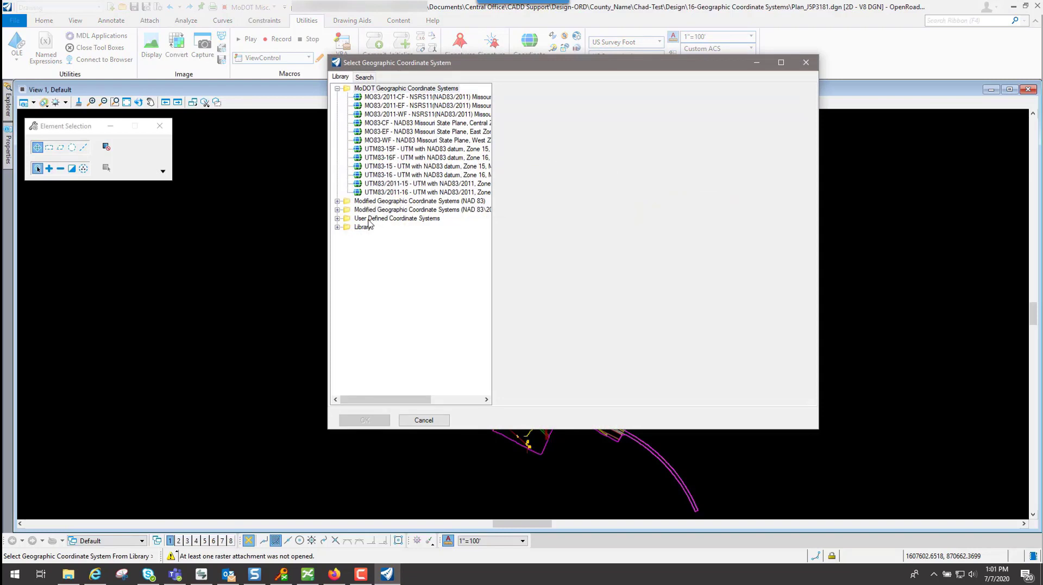
double_click(343, 220)
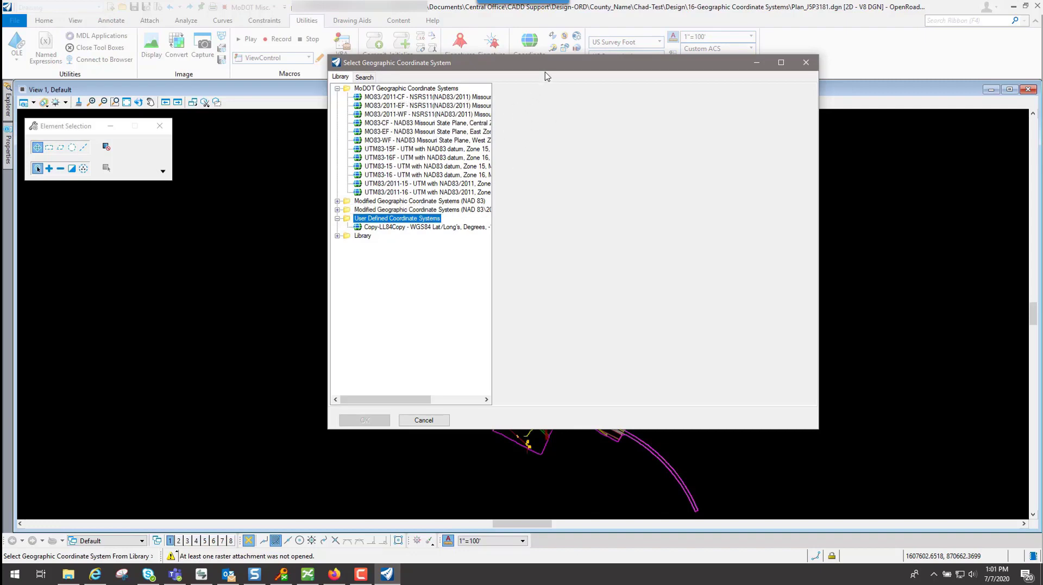
mouse_move(553, 67)
mouse_down()
mouse_move(485, 151)
mouse_move(293, 109)
mouse_up()
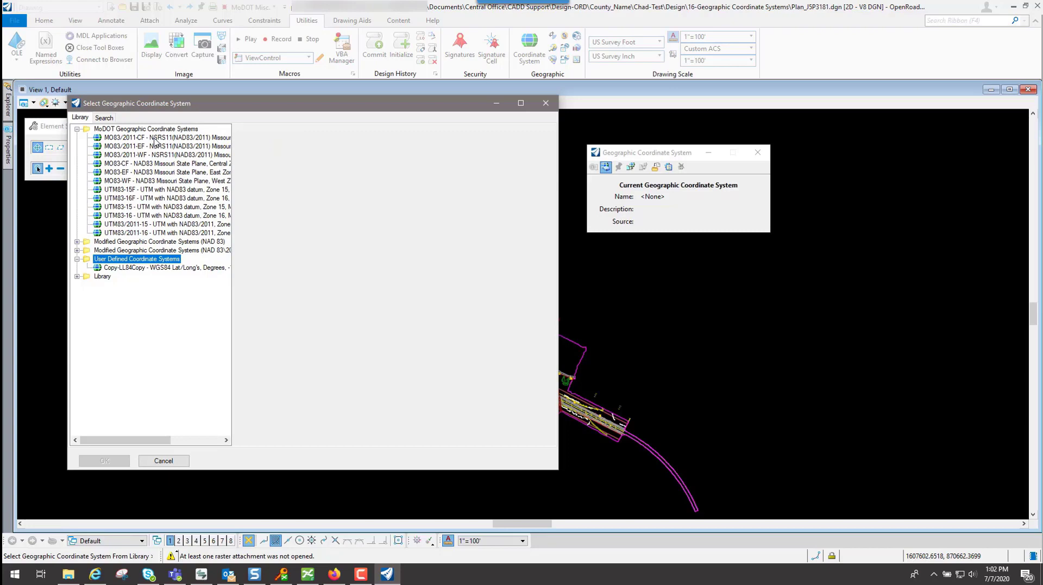
- Copy the MO83/2011-CF coordinate system from the MoDOT group into User Defined Coordinate Systems
click(162, 141)
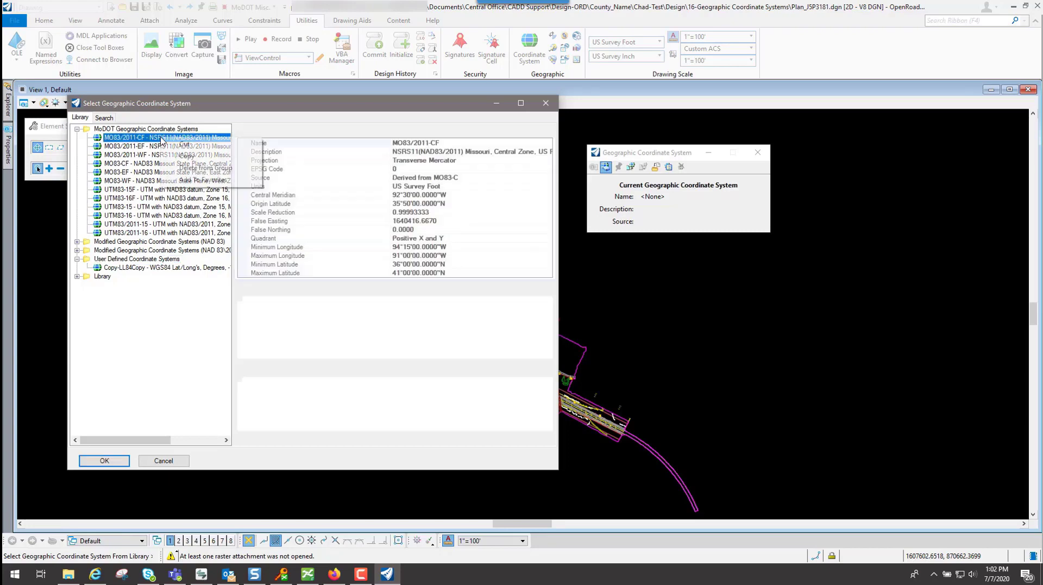
right_click(161, 140)
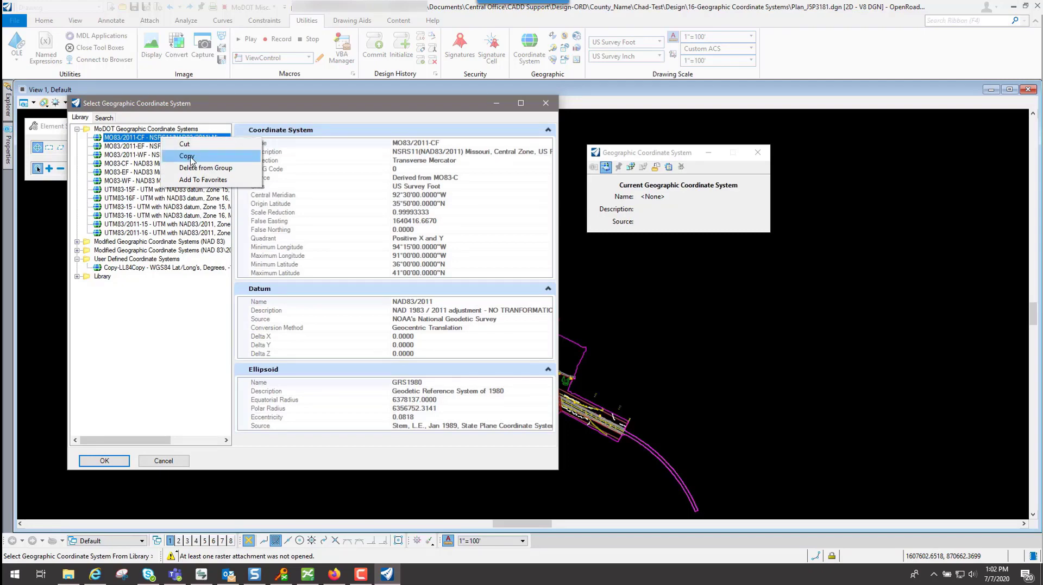
click(191, 157)
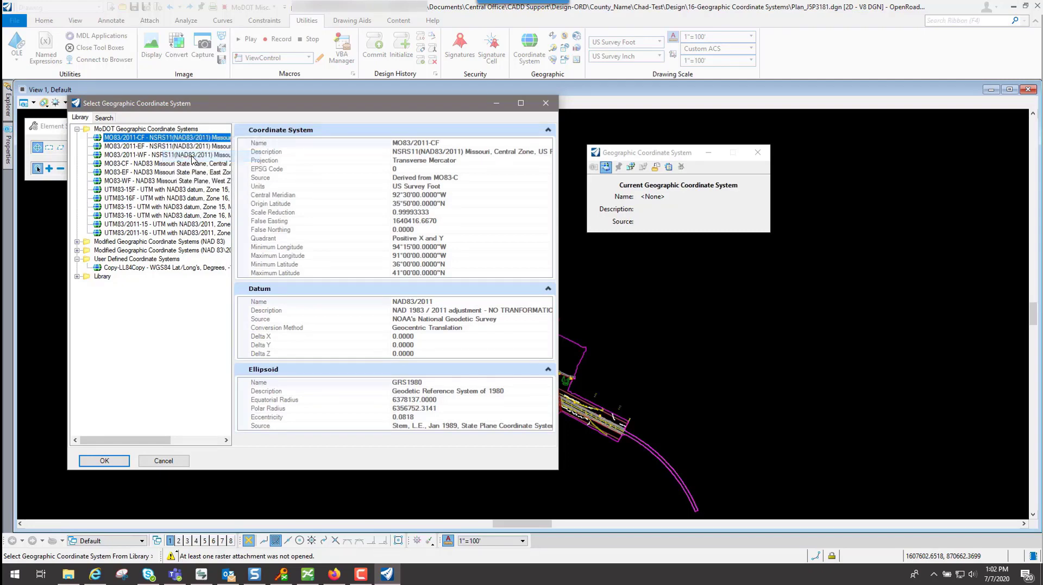
click(140, 261)
right_click(140, 261)
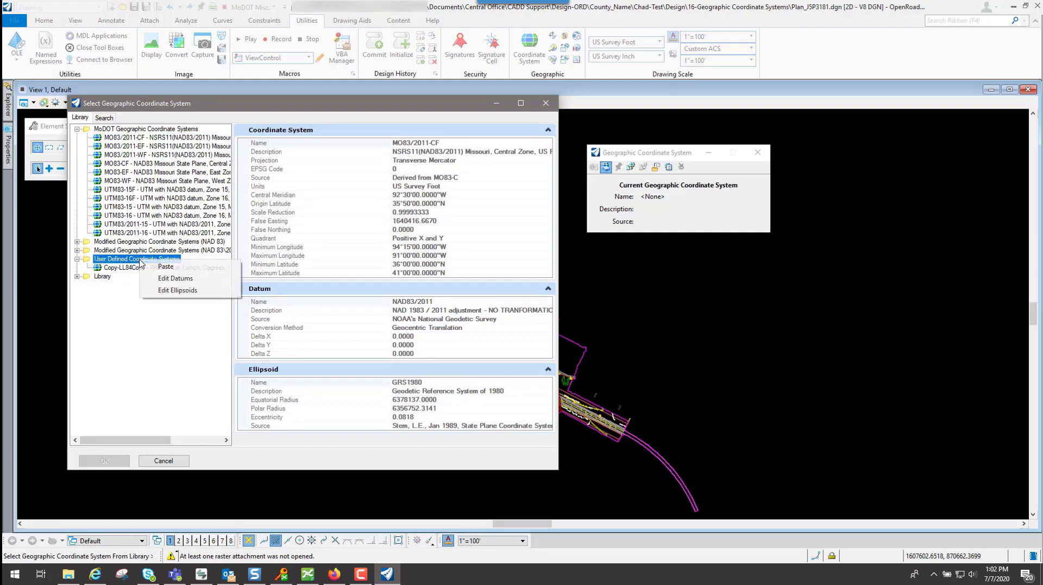
click(166, 267)
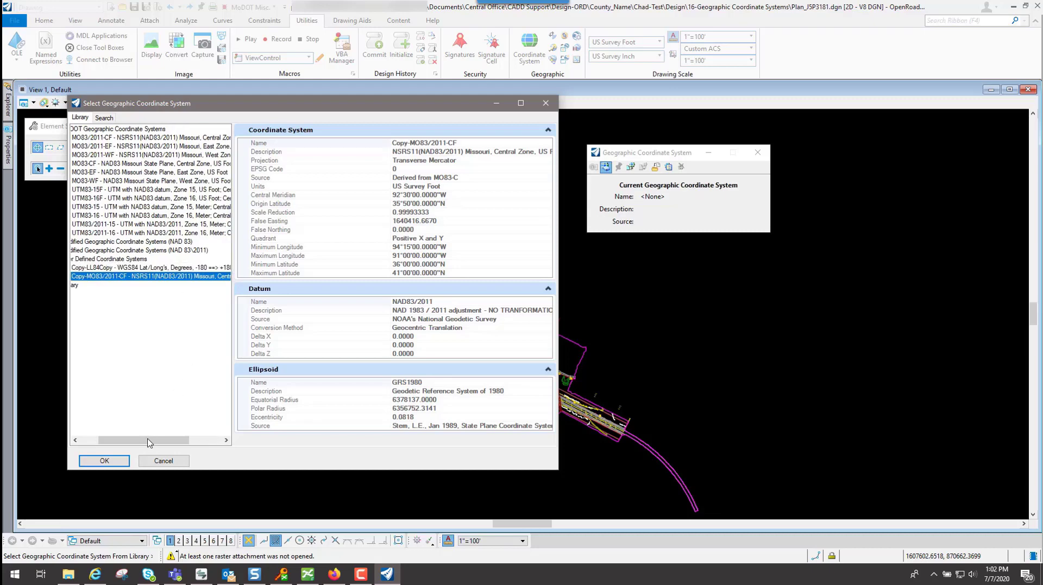
- Delete the Copy-LL84Copy coordinate system from the User Defined Coordinate Systems library
right_click(131, 269)
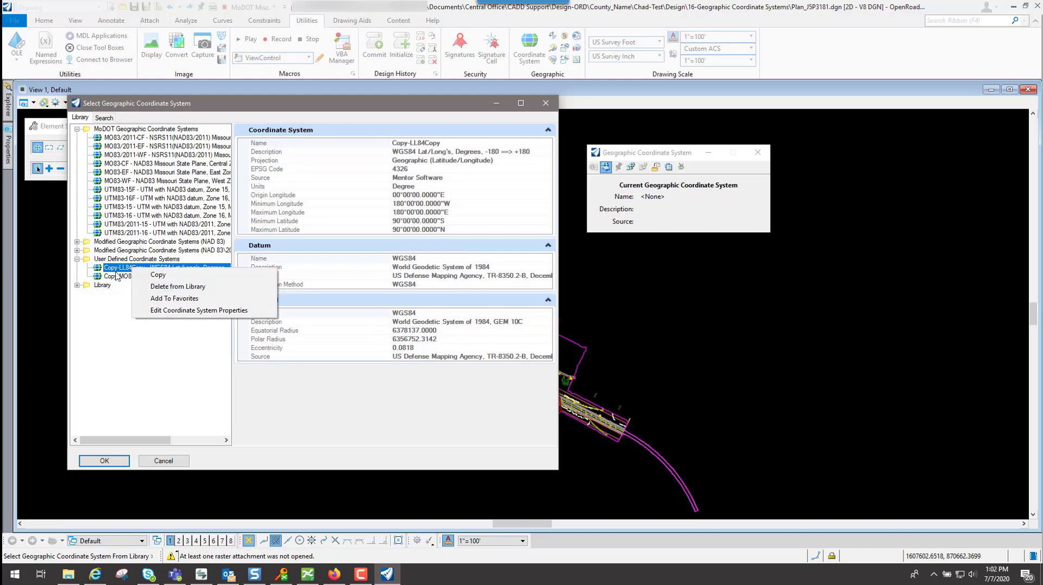
click(181, 287)
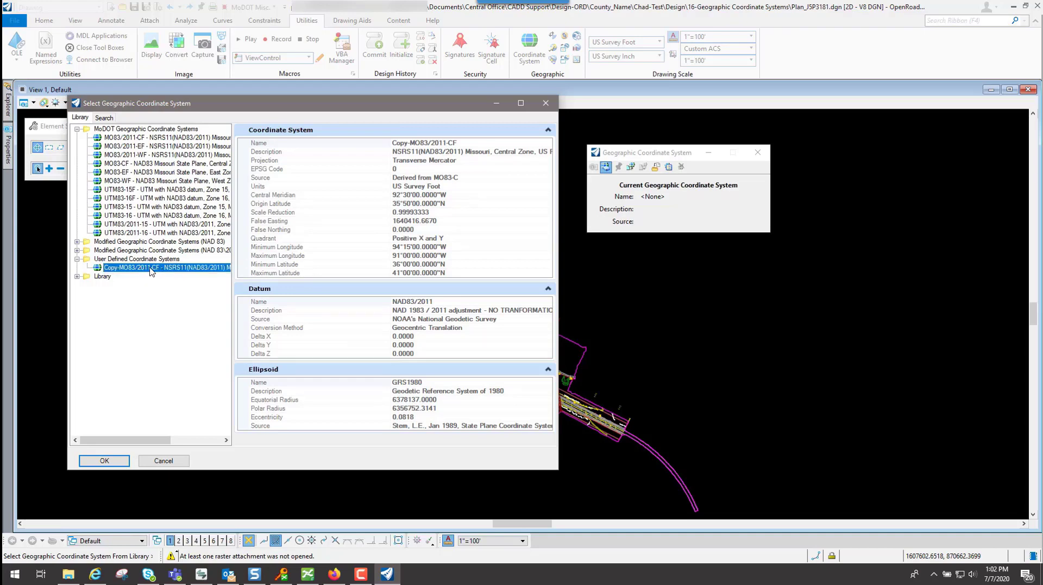
- Edit the copied MO83/2011-CF coordinate system under User Defined Coordinate Systems and rename it J5P3181-MO83/2011-CF
right_click(151, 272)
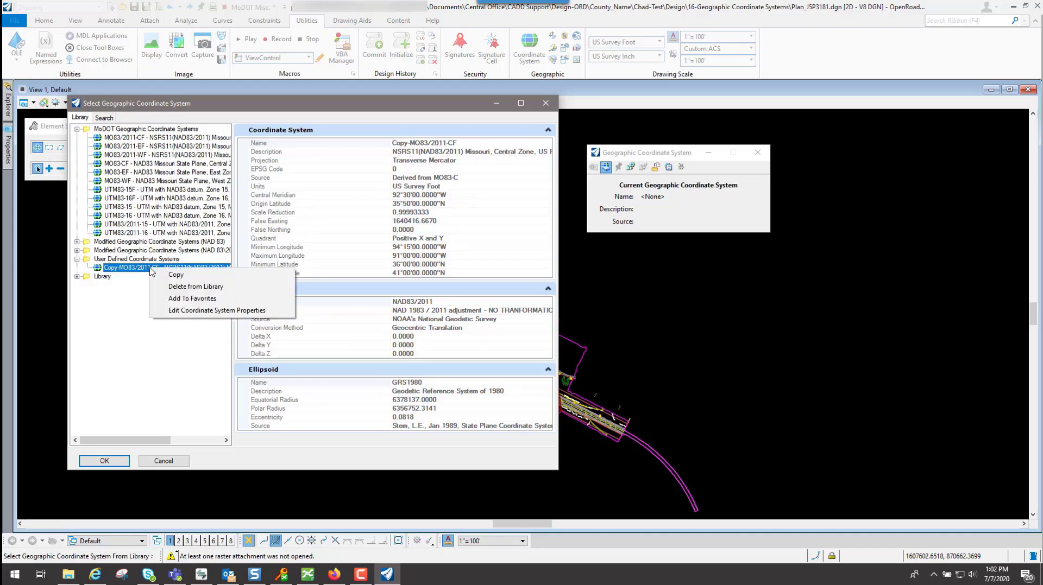
click(201, 312)
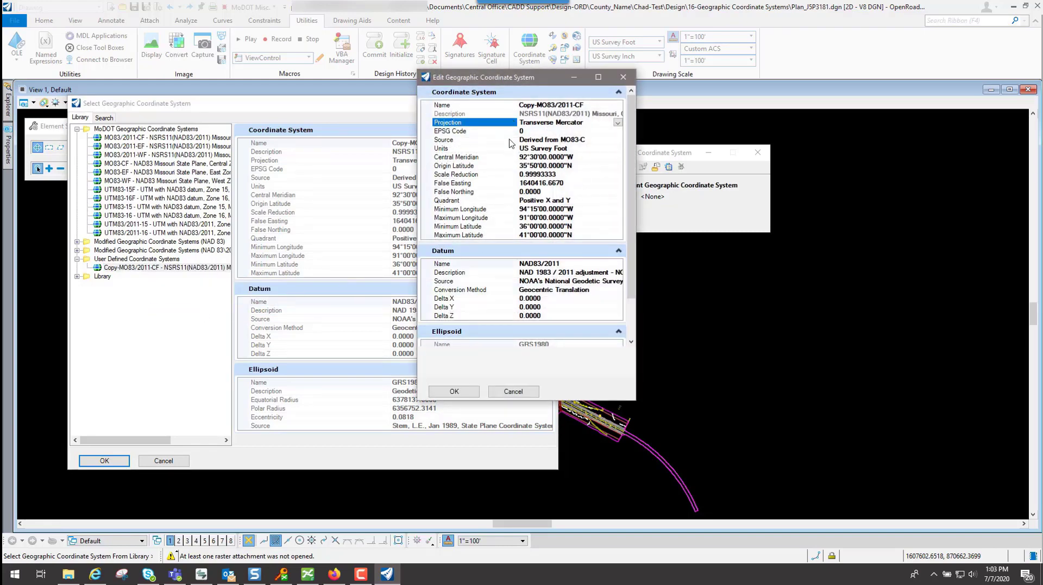
click(535, 105)
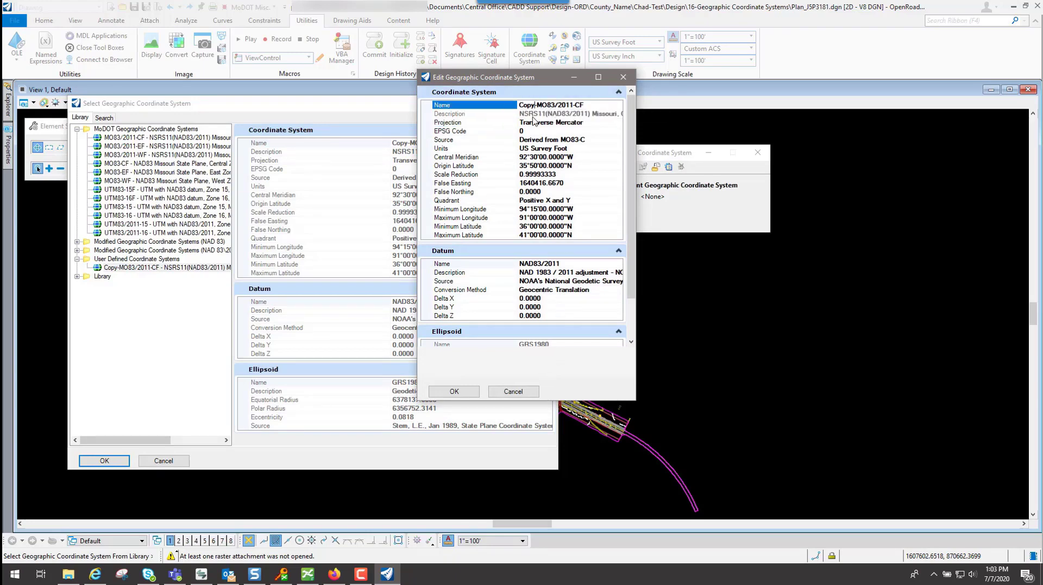
key(BackSpace)
key(BackSpace)
key(BackSpace)
key(BackSpace)
text(J5P3181)
- Set the coordinate system's projection to Transverse Mercator with Affine Processor
click(616, 123)
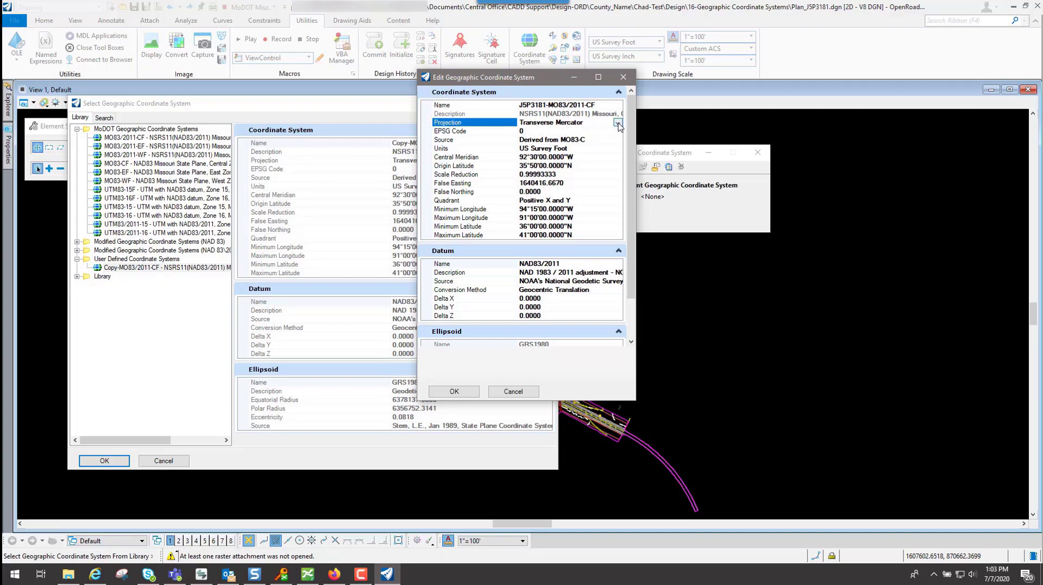
click(617, 124)
drag(618, 160, 618, 191)
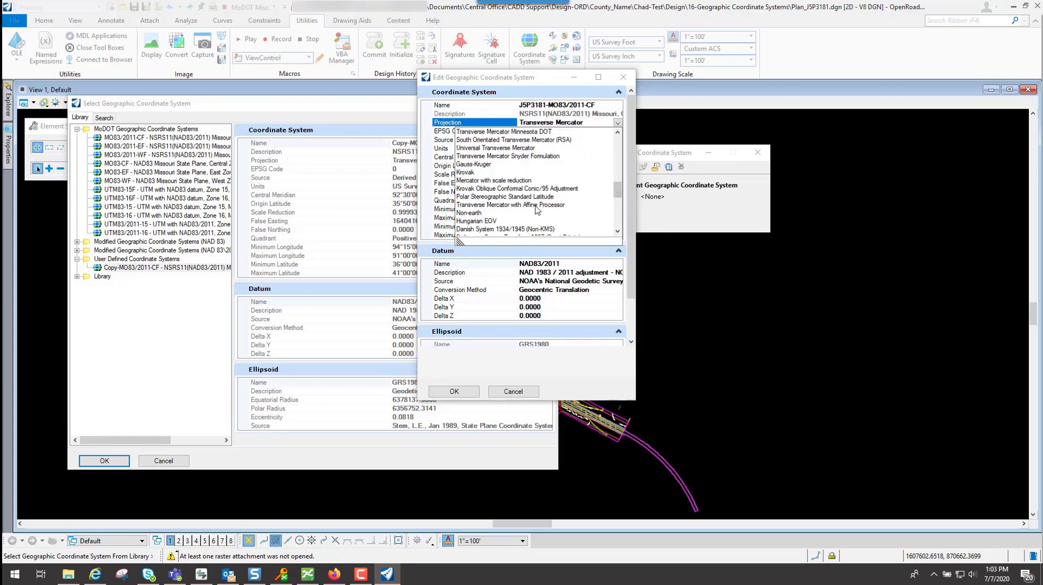
click(543, 206)
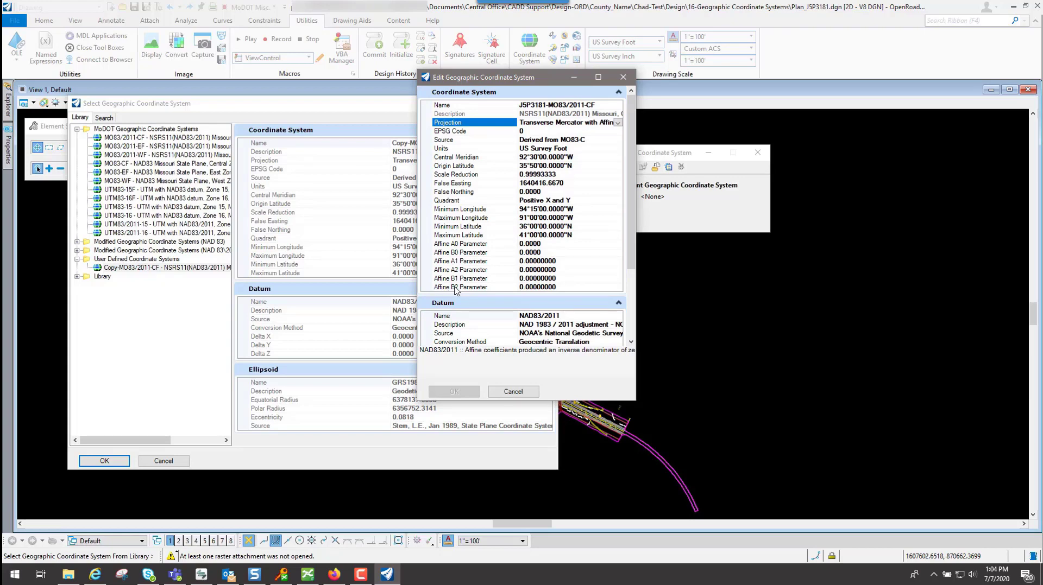
- Set the Affine A1 Parameter to 1.00009860
click(535, 262)
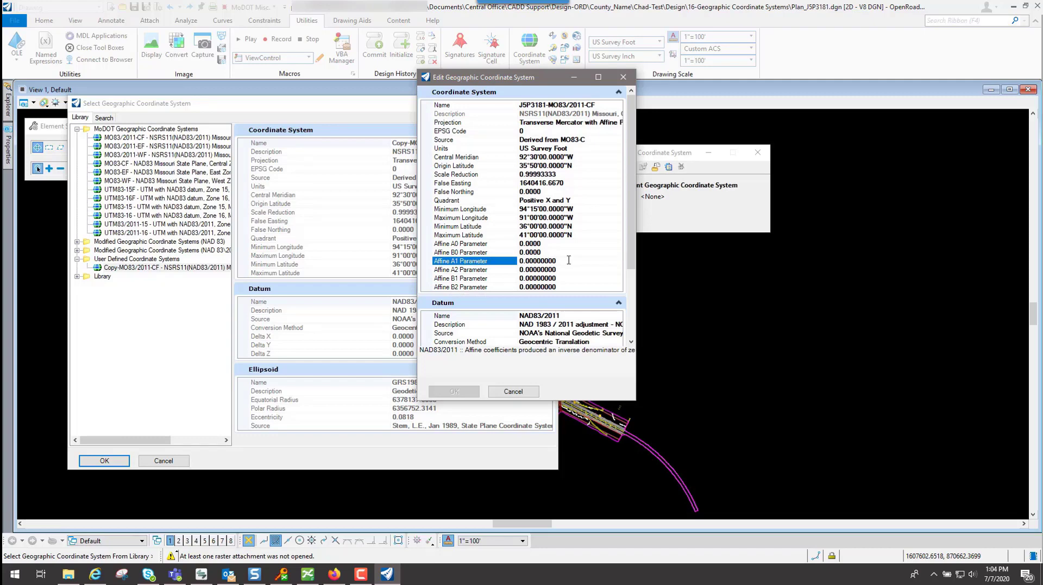
click(558, 261)
text(1)
- Copy the Affine A1 value 1.00009860 into the Affine B2 Parameter and save the coordinate system's properties
click(500, 264)
right_click(554, 260)
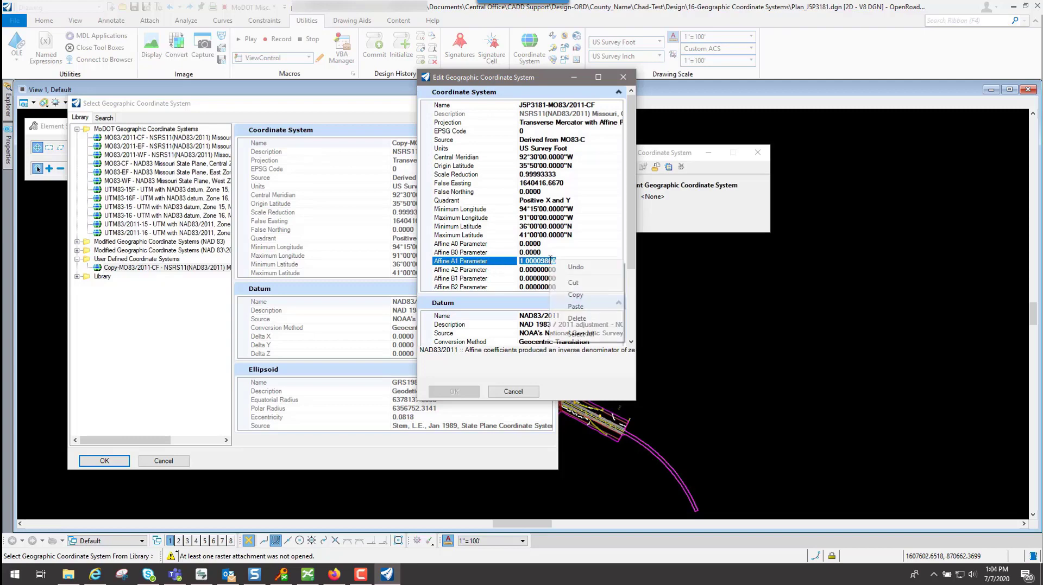
click(574, 296)
click(505, 288)
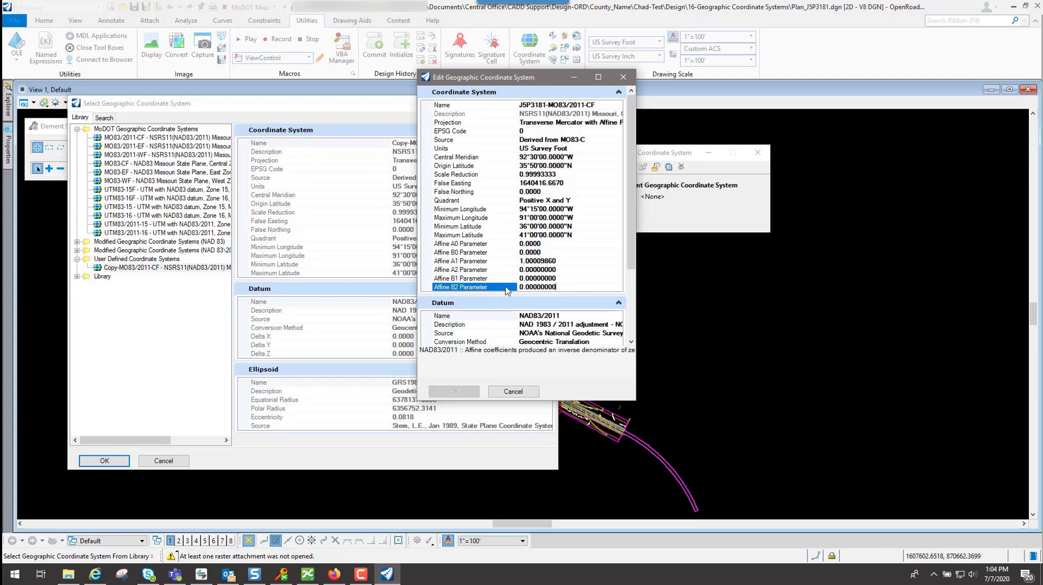
drag(568, 288, 511, 284)
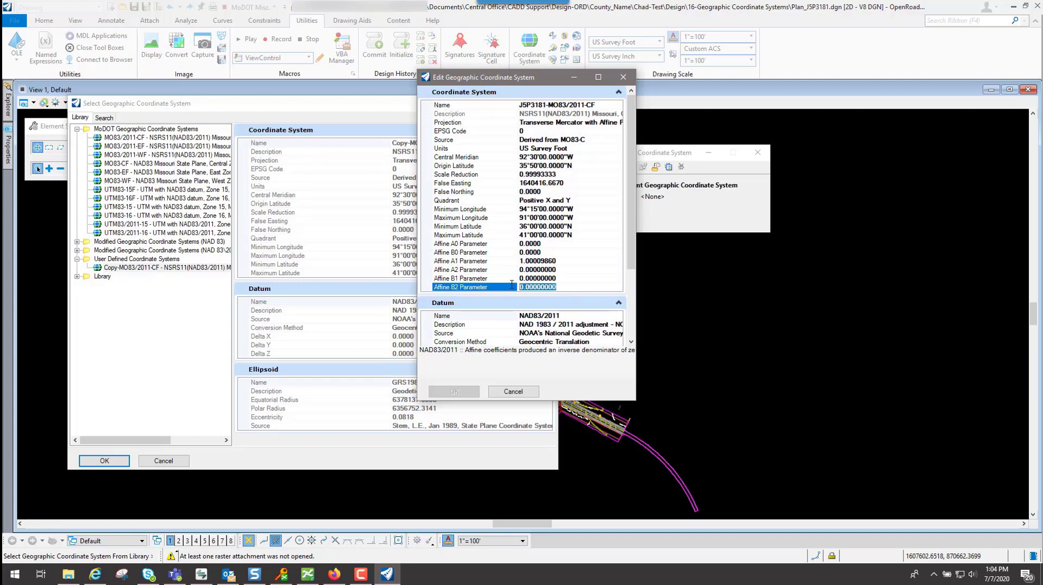
right_click(552, 292)
click(575, 335)
click(551, 270)
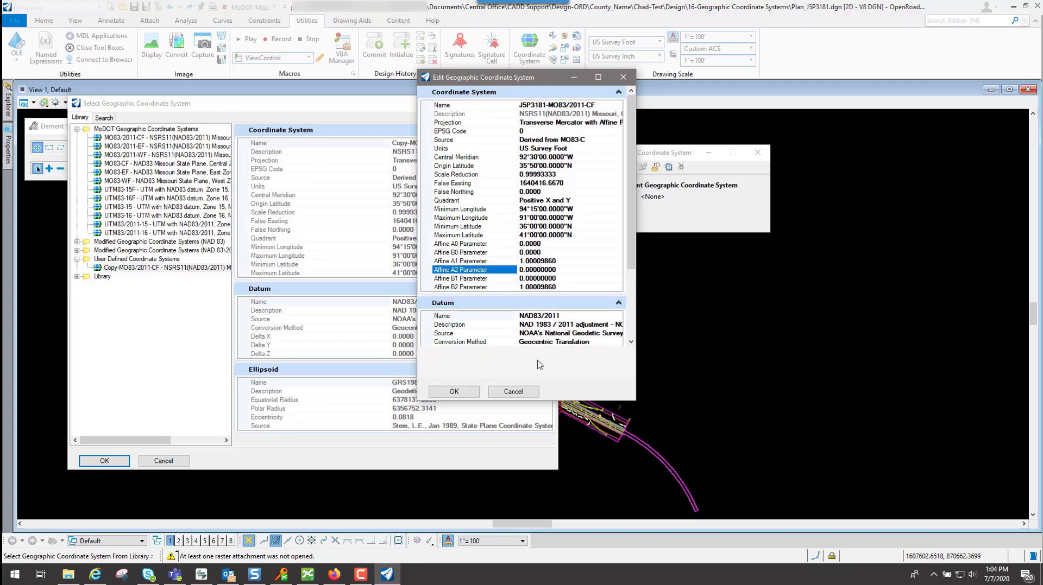
click(465, 397)
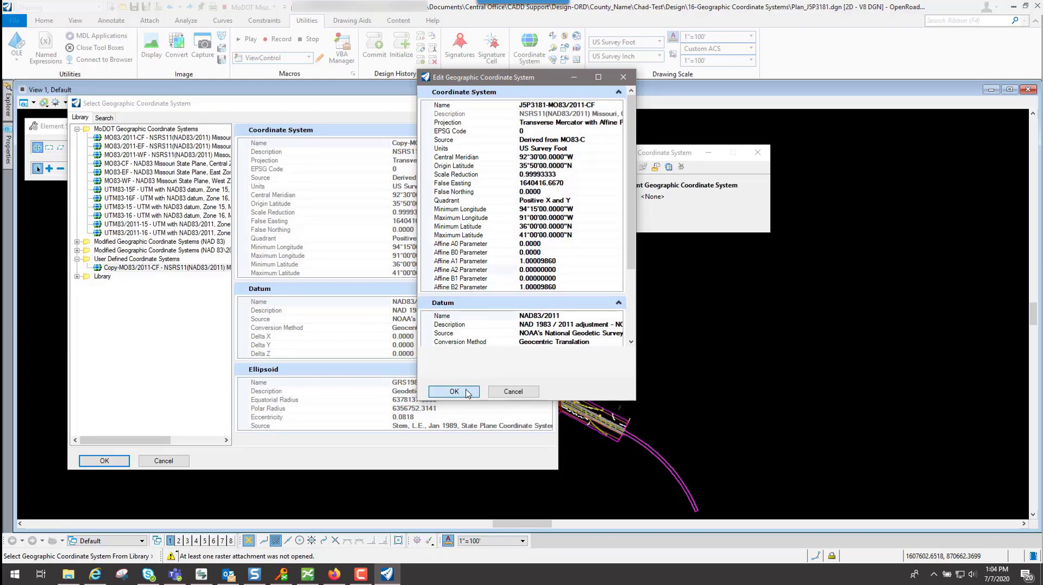
click(465, 392)
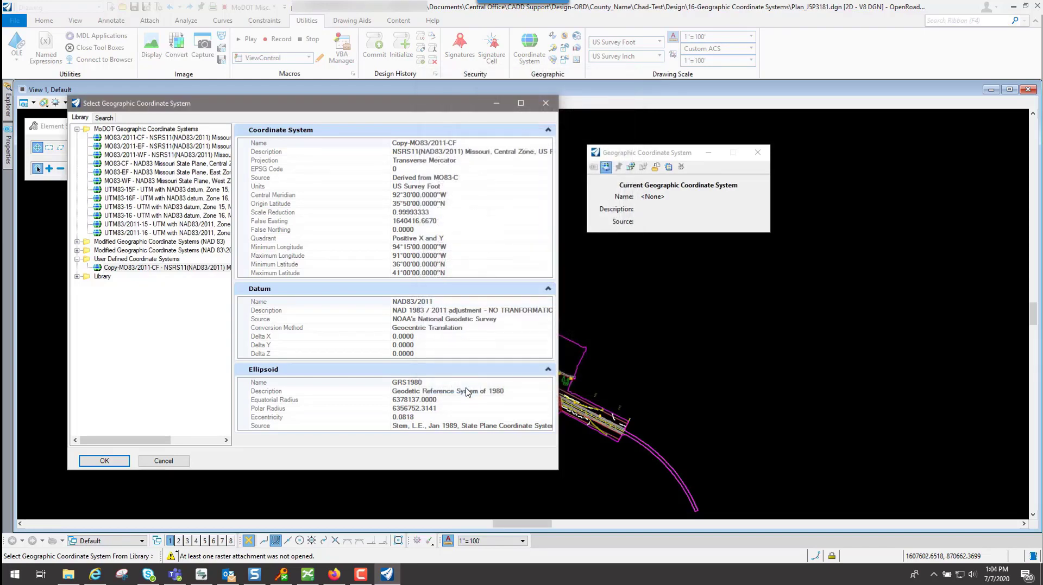
- Assign the J5P3181-MO83/2011-CF user-defined coordinate system to the drawing and leave the coordinate system library
click(141, 268)
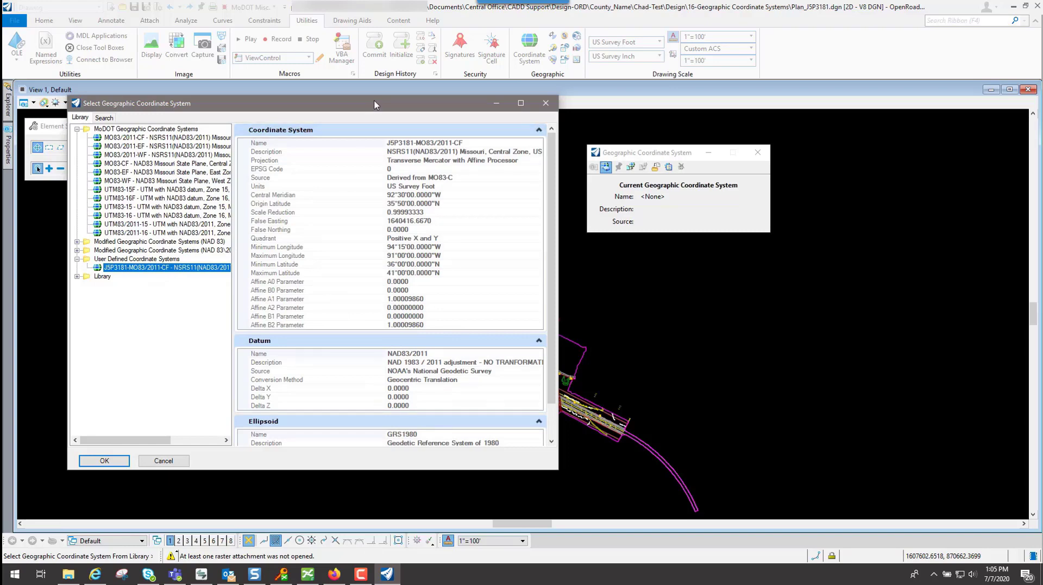
drag(374, 103, 541, 76)
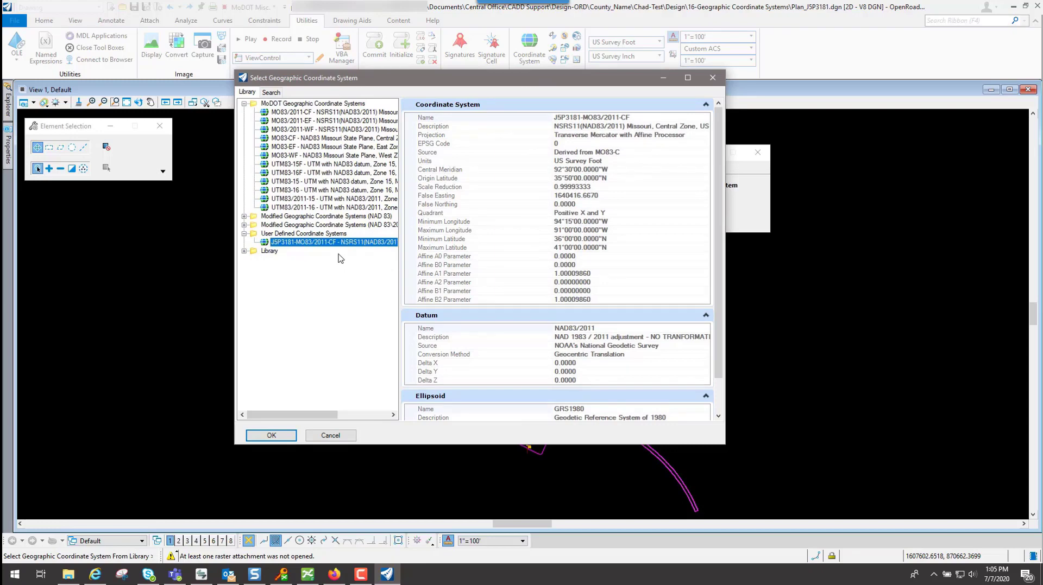
click(271, 436)
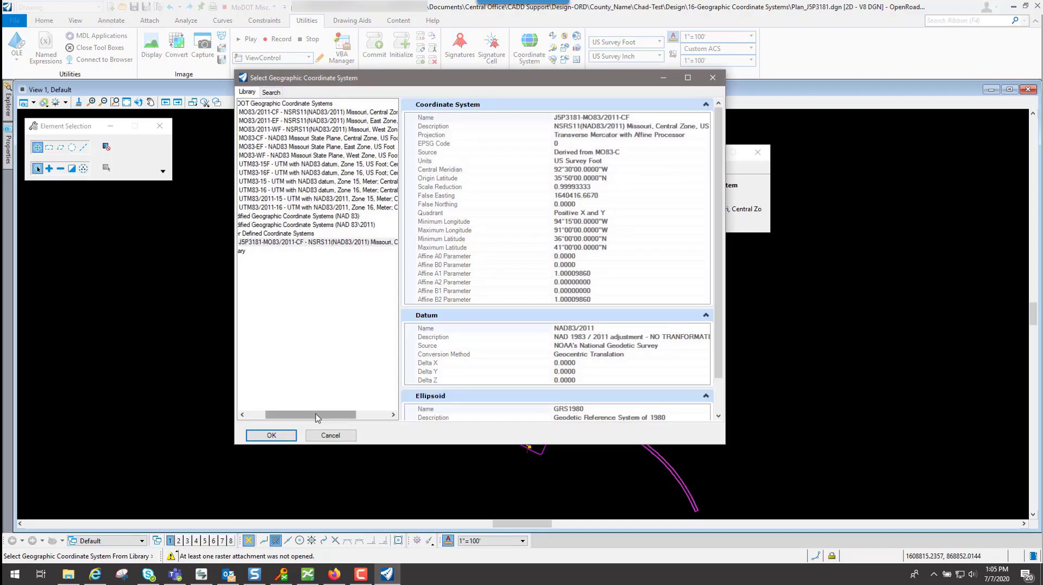
drag(311, 414, 290, 415)
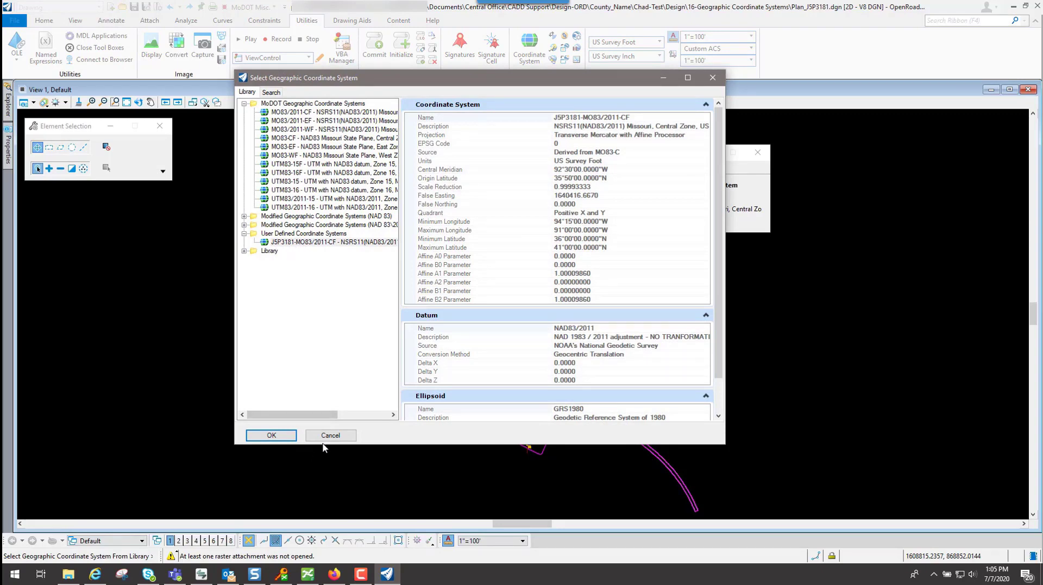
click(347, 436)
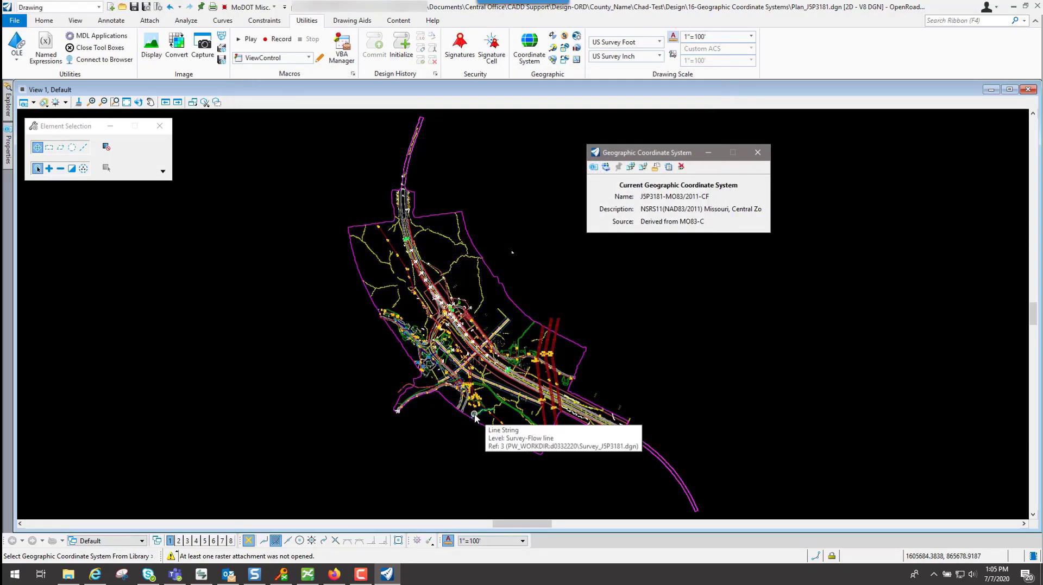